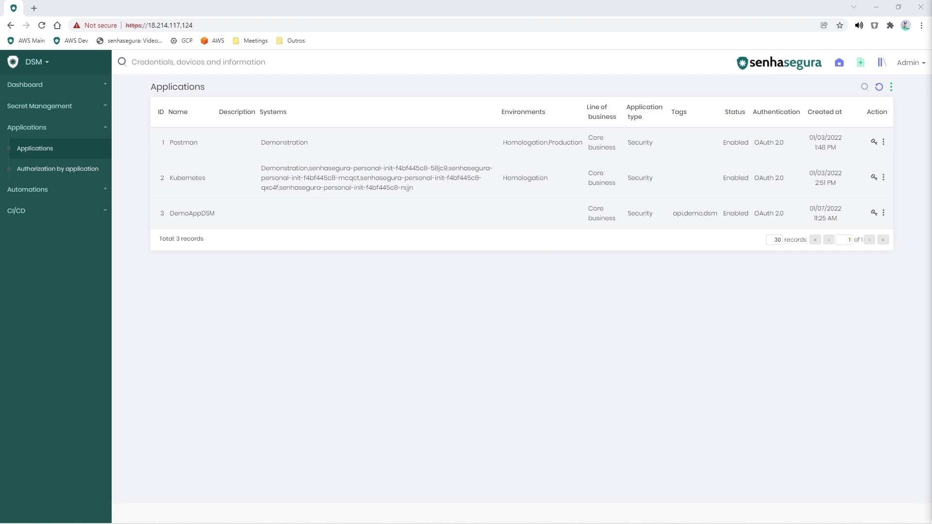
# - Open the authorization list for the DemoAppDSM application in senhasegura DSM
pyautogui.click(872, 213)
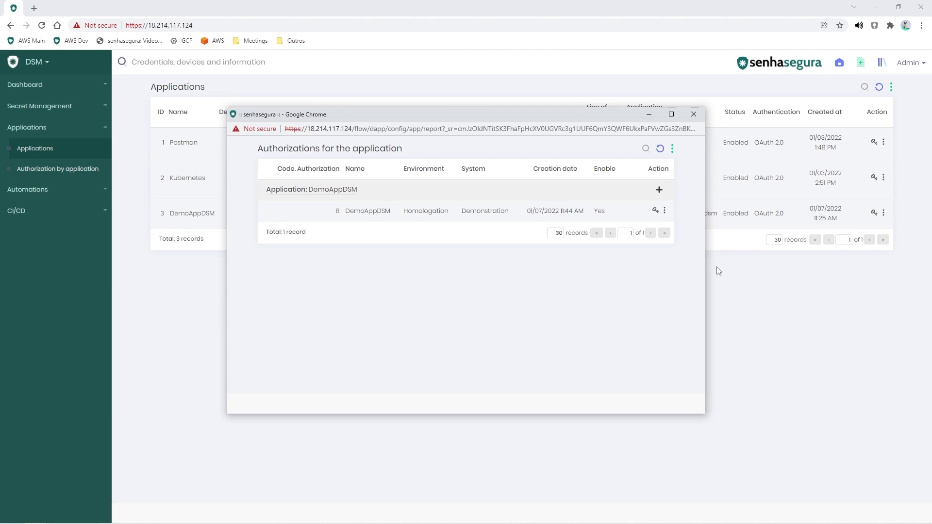
# - Open DemoAppDSM's Homologation authorization credentials and reveal its Client ID and Client Secret
pyautogui.click(654, 212)
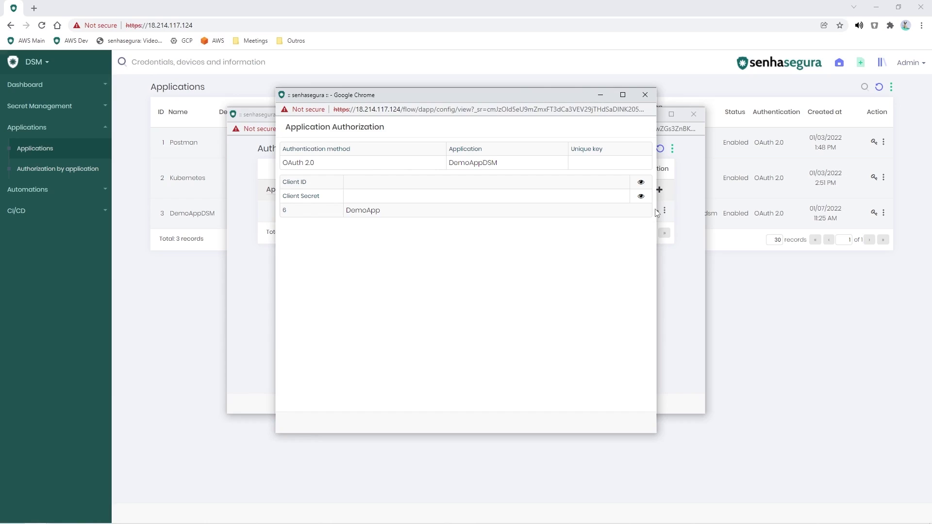
pyautogui.click(640, 183)
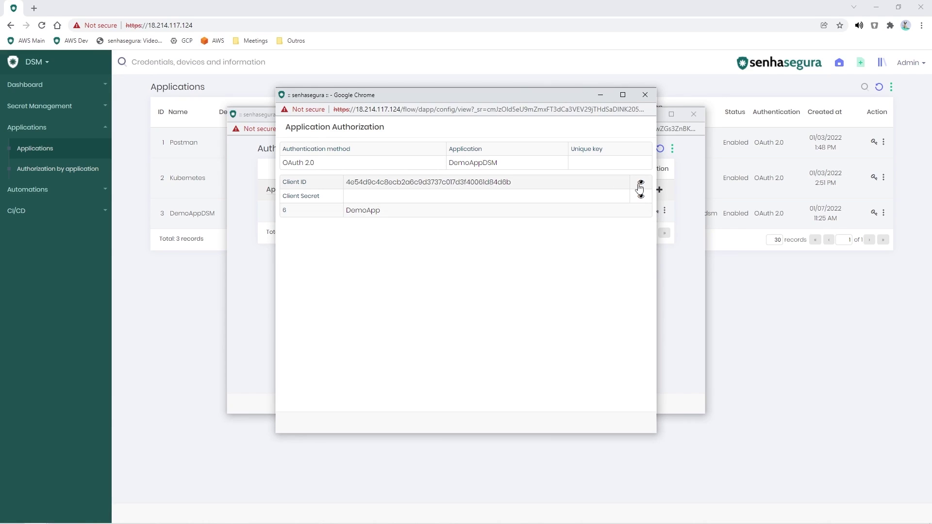
pyautogui.click(640, 196)
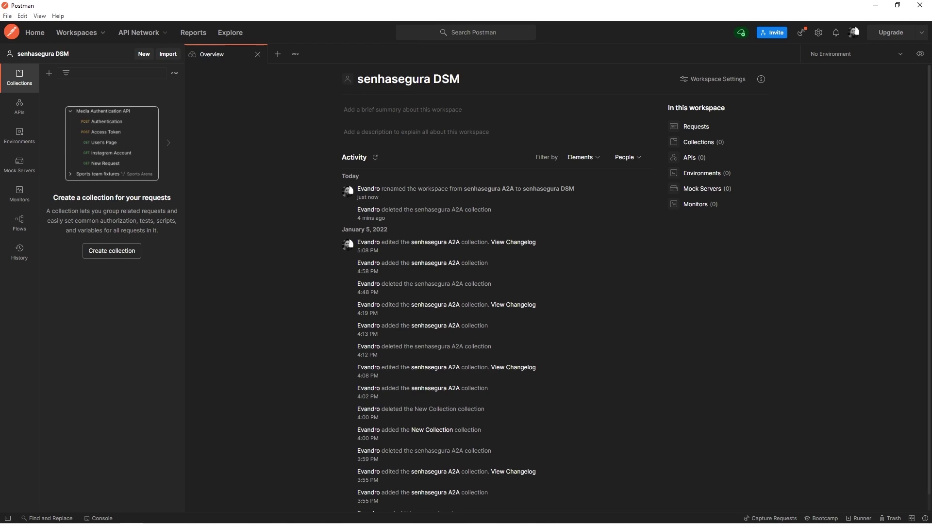
# - Create a new Postman collection and name it 'senhasegura Auth'
pyautogui.click(89, 255)
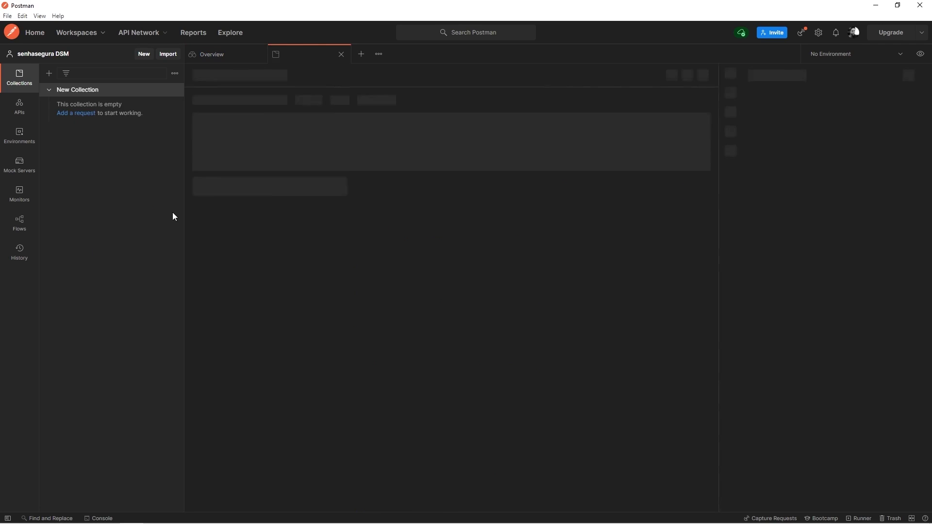
pyautogui.write('senhase')
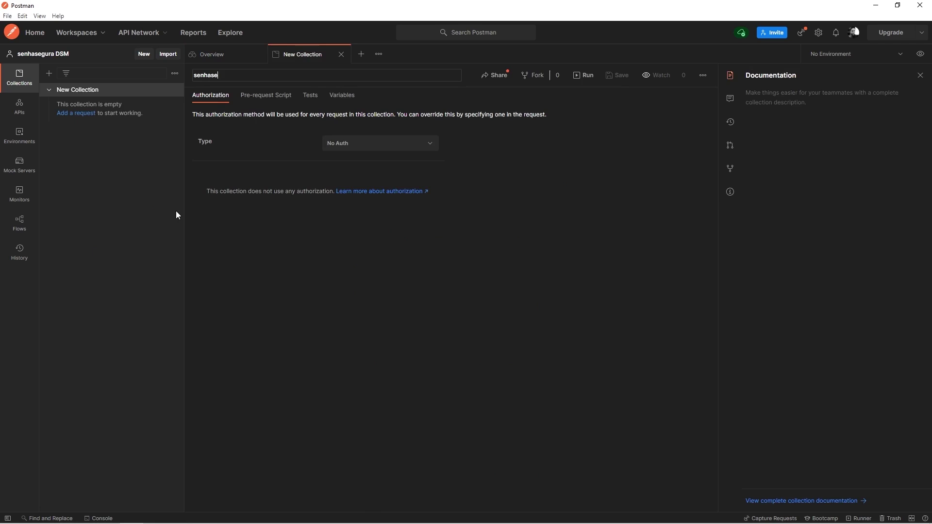
pyautogui.write('grura Auth')
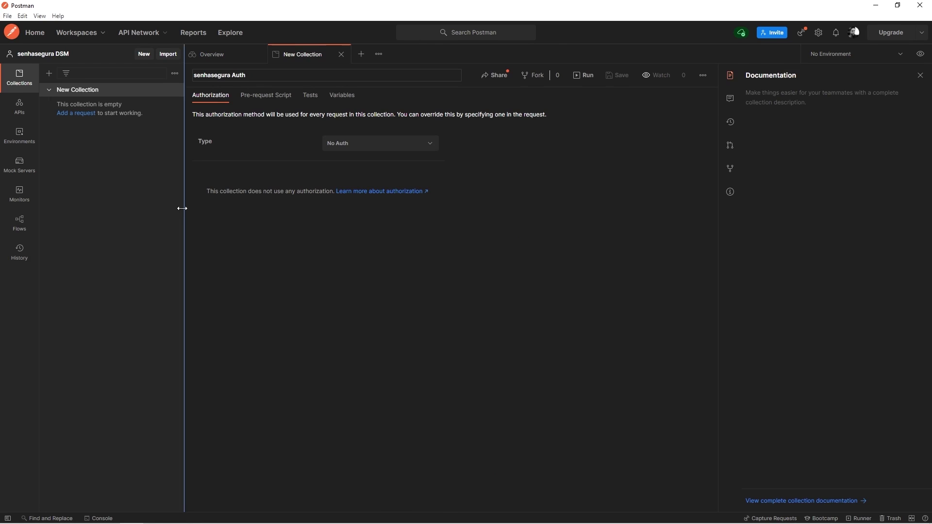
pyautogui.click(348, 168)
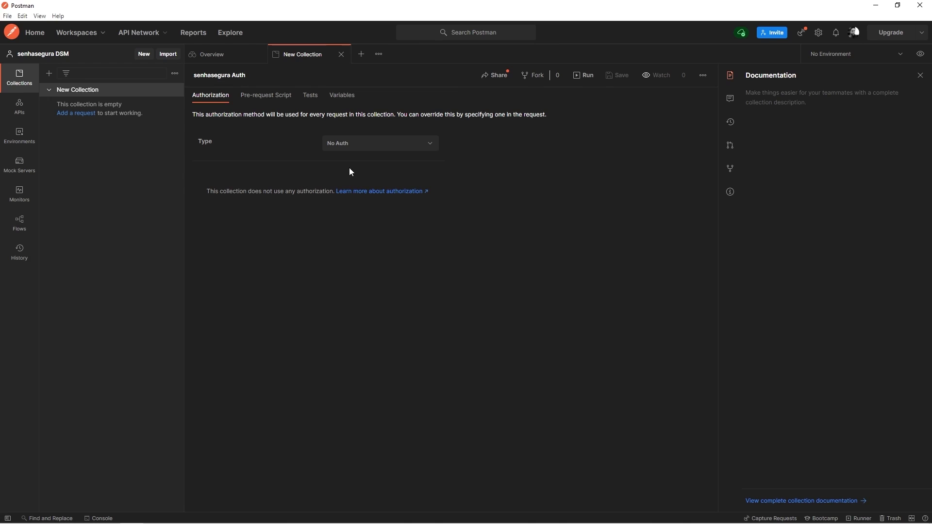
pyautogui.click(365, 150)
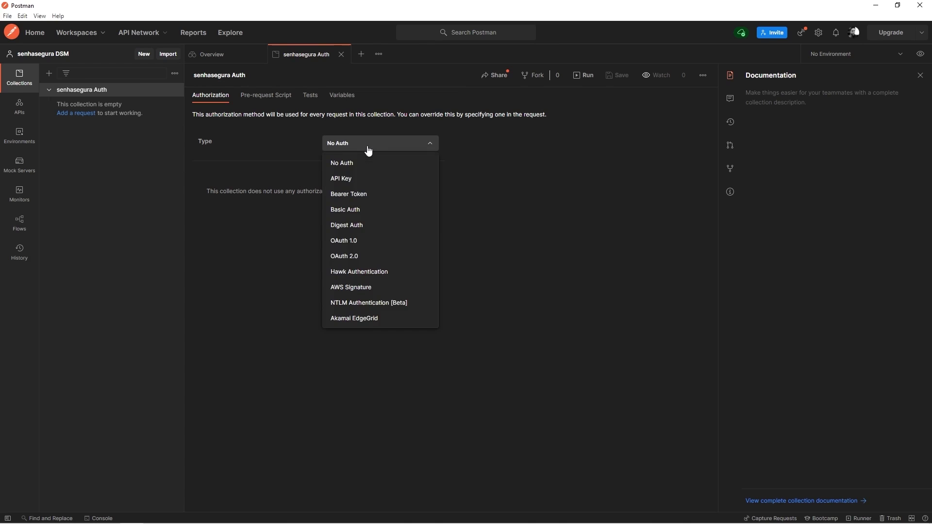
# - Set the collection's authorization to OAuth 2.0 with the Client Credentials grant type
pyautogui.click(348, 256)
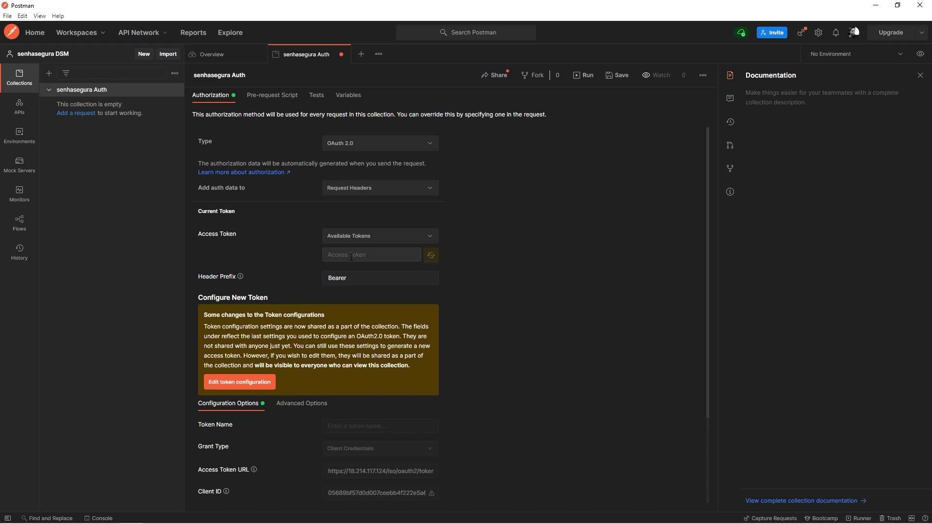
pyautogui.scroll(-2, 351, 257)
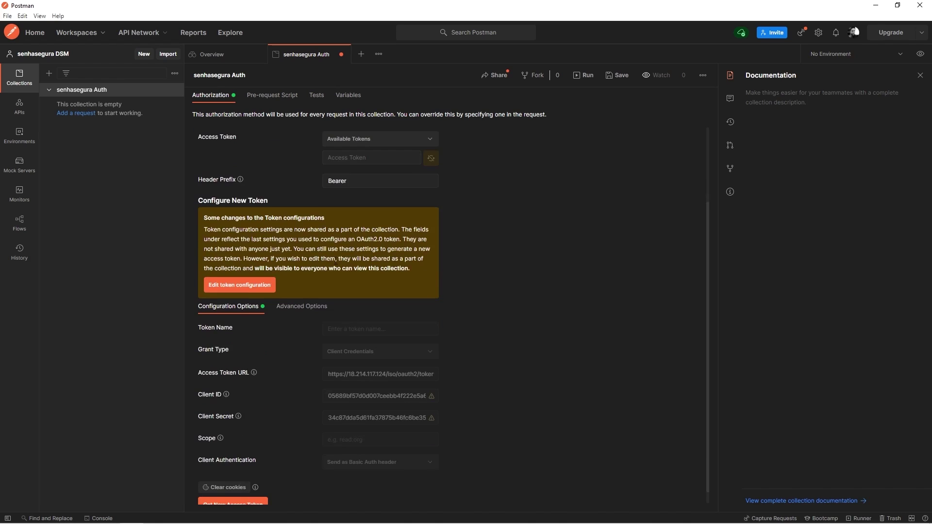
pyautogui.click(243, 281)
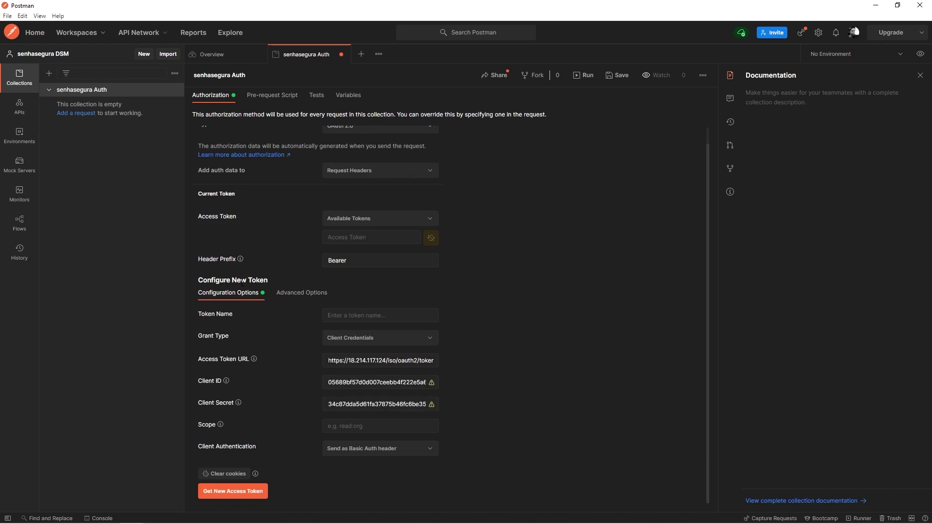
pyautogui.click(356, 341)
pyautogui.click(355, 418)
pyautogui.doubleClick(356, 363)
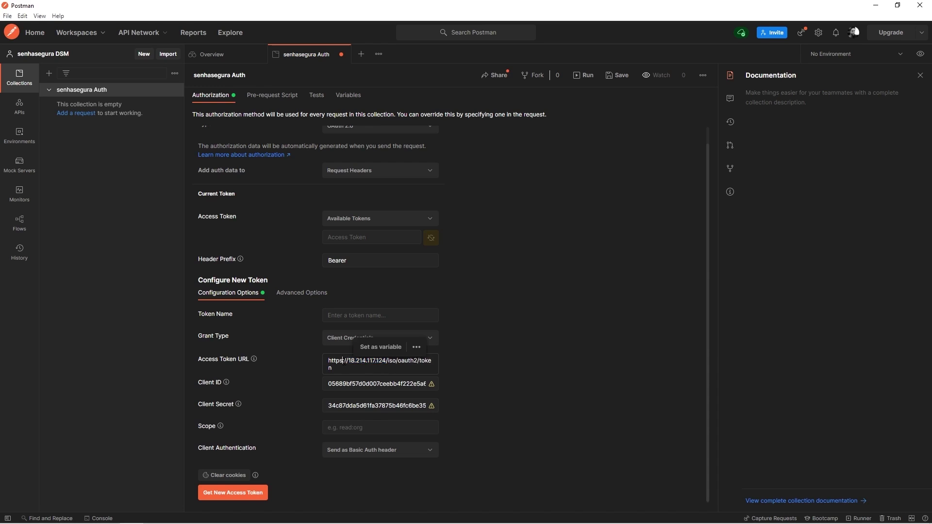
pyautogui.click(356, 364)
pyautogui.moveTo(328, 361); pyautogui.dragTo(423, 366)
pyautogui.click(399, 361)
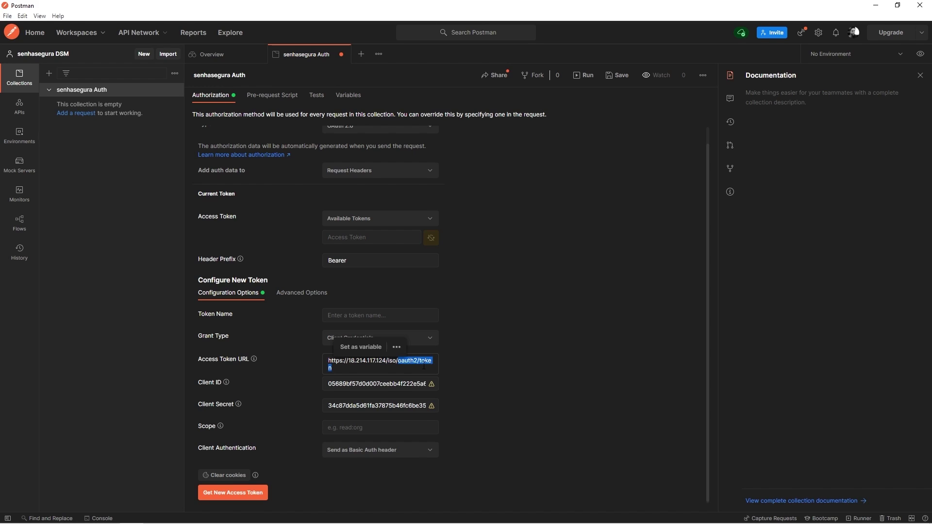
# - Replace the collection's Client ID with the DemoAppDSM client ID copied from senhasegura
pyautogui.doubleClick(392, 384)
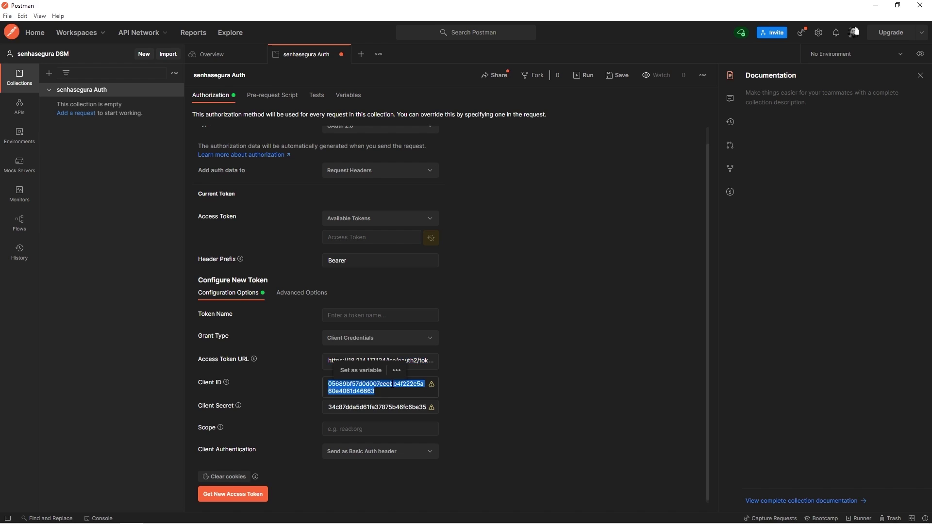
pyautogui.hotkey('alt', 'Tab')
pyautogui.click(640, 181)
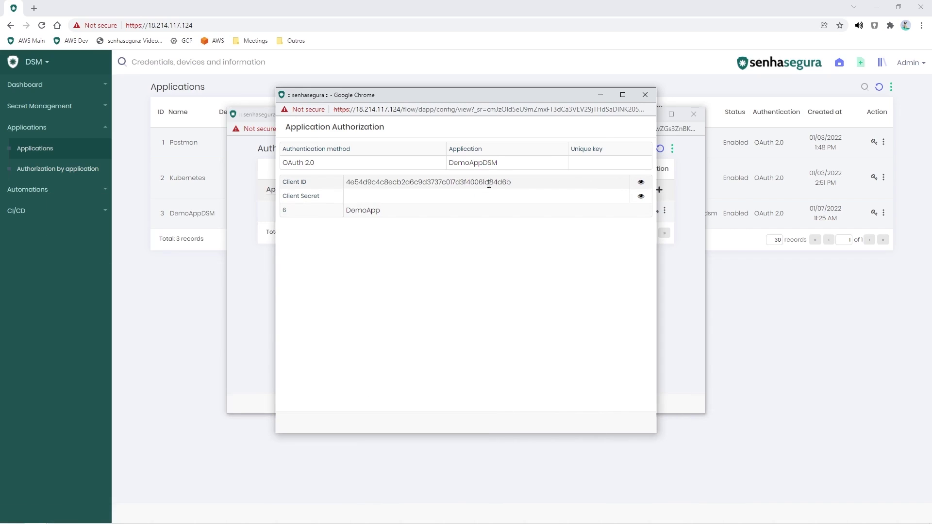
pyautogui.doubleClick(473, 181)
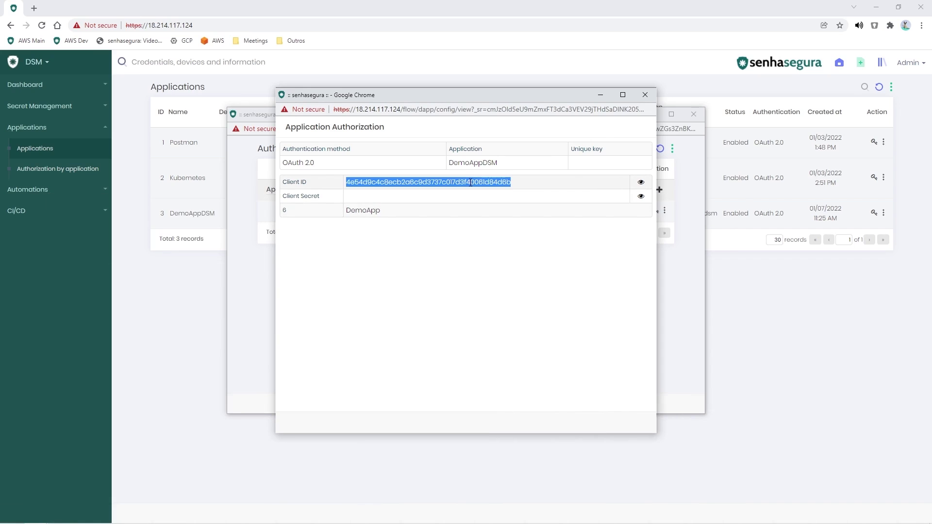
pyautogui.hotkey('alt', 'Tab')
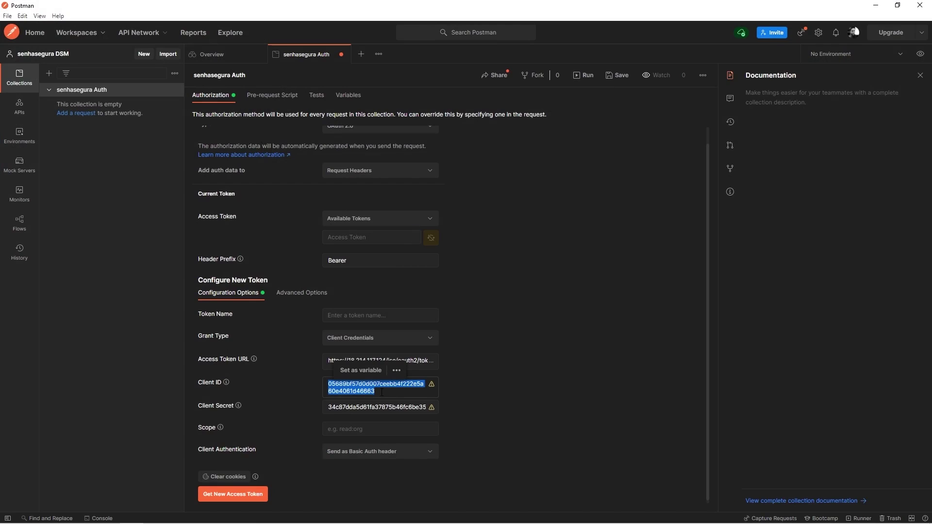
pyautogui.hotkey('ctrl', 'v')
# - Replace the Client Secret with the DemoAppDSM client secret copied from senhasegura
pyautogui.click(379, 408)
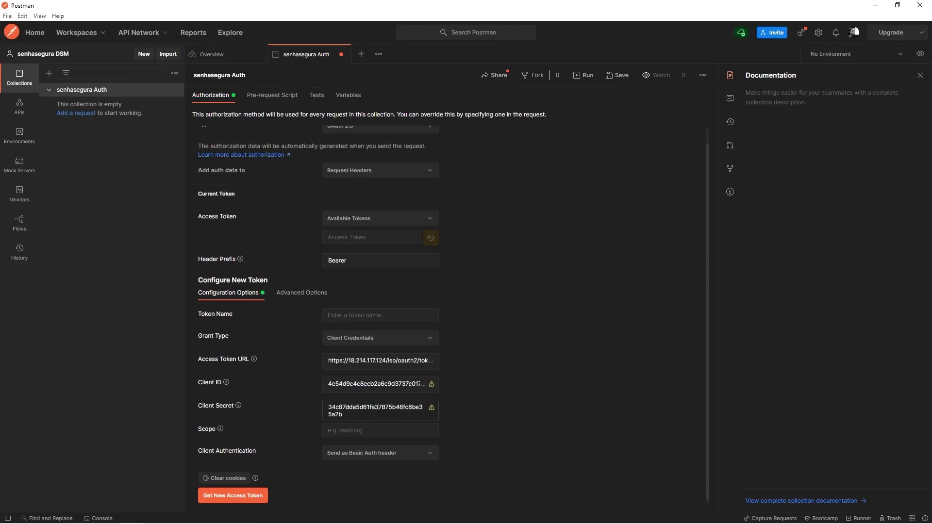
pyautogui.doubleClick(378, 408)
pyautogui.hotkey('alt', 'Tab')
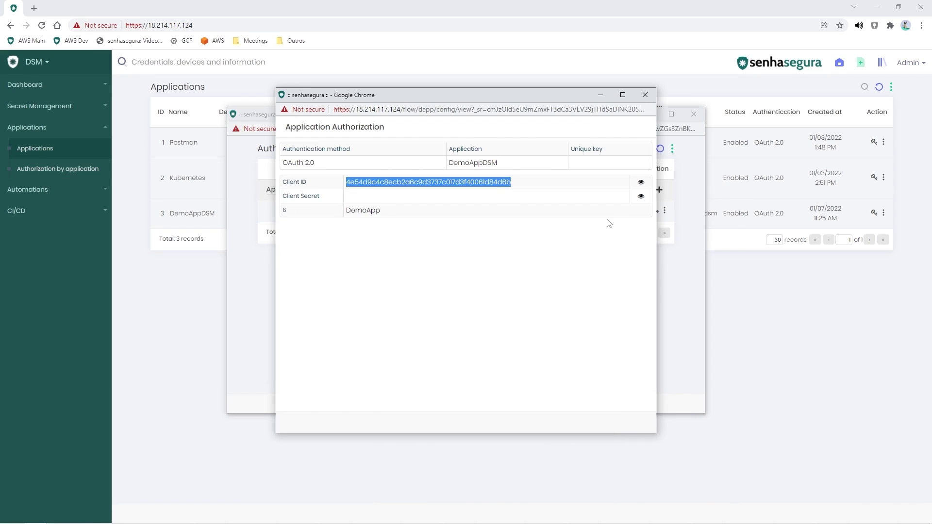
pyautogui.click(640, 196)
pyautogui.doubleClick(467, 196)
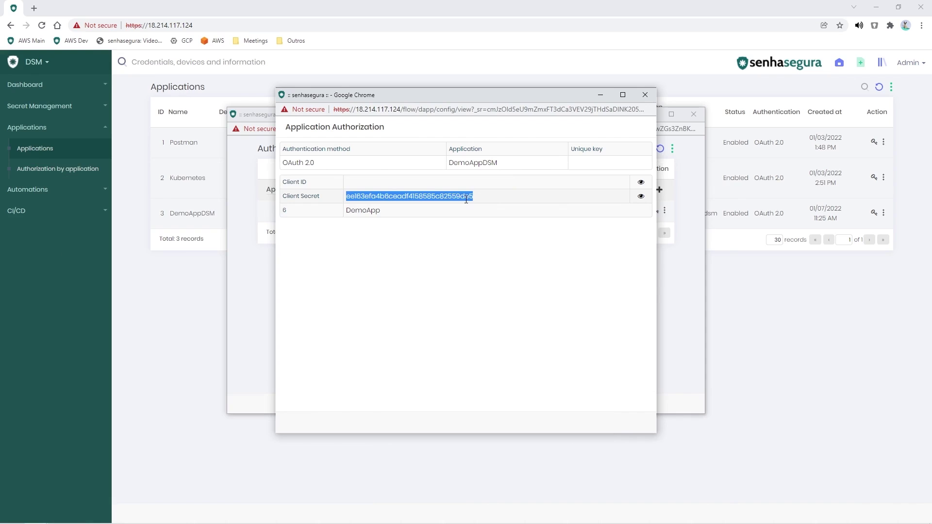
pyautogui.hotkey('alt', 'Tab')
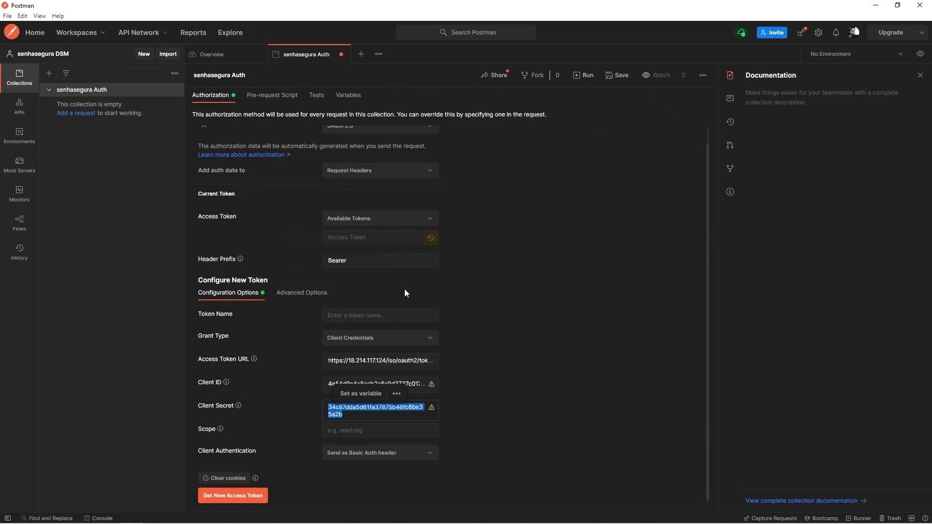
pyautogui.hotkey('ctrl', 'v')
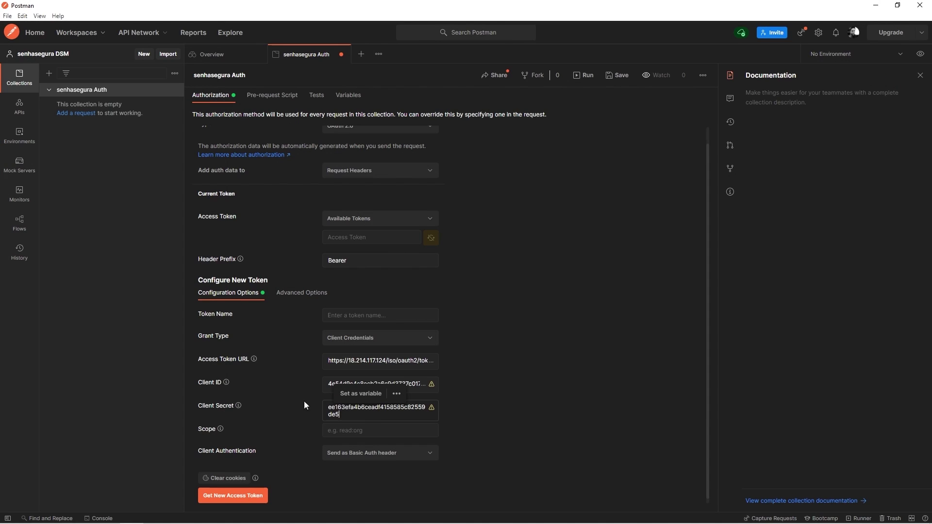
# - Request a new access token from senhasegura and view it in Manage Access Tokens
pyautogui.click(252, 497)
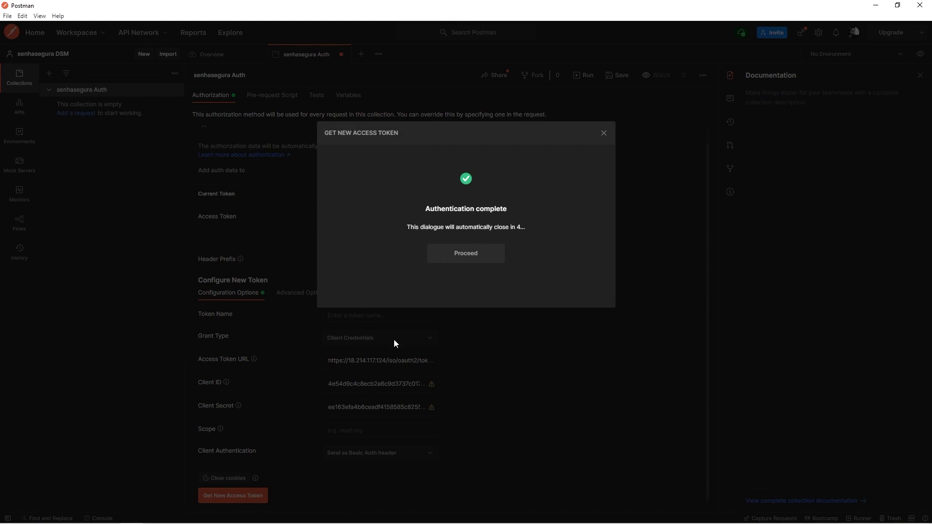
pyautogui.click(457, 260)
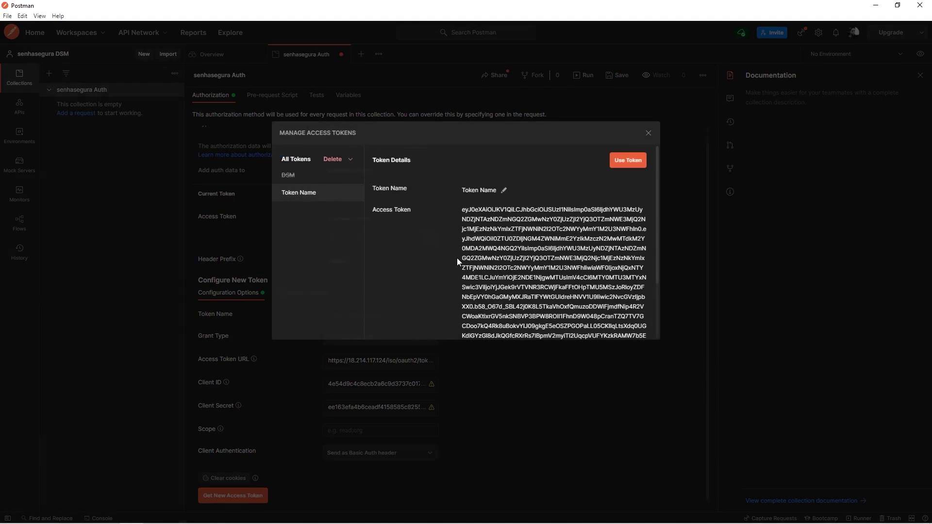